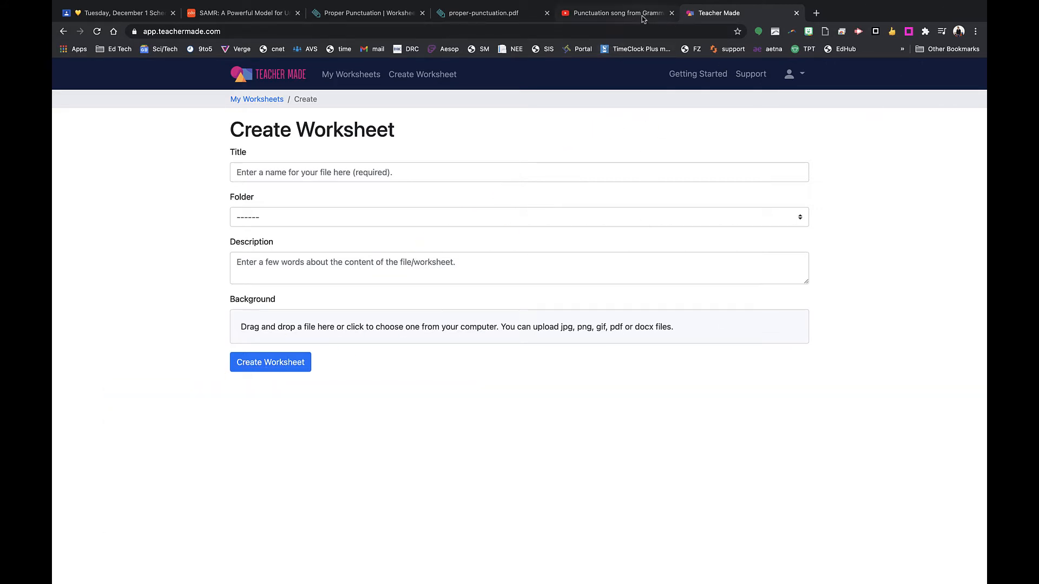
Title the new worksheet Punctuation and assign it to the ELA folder
{"action": "left_click", "coordinate": [422, 170]}
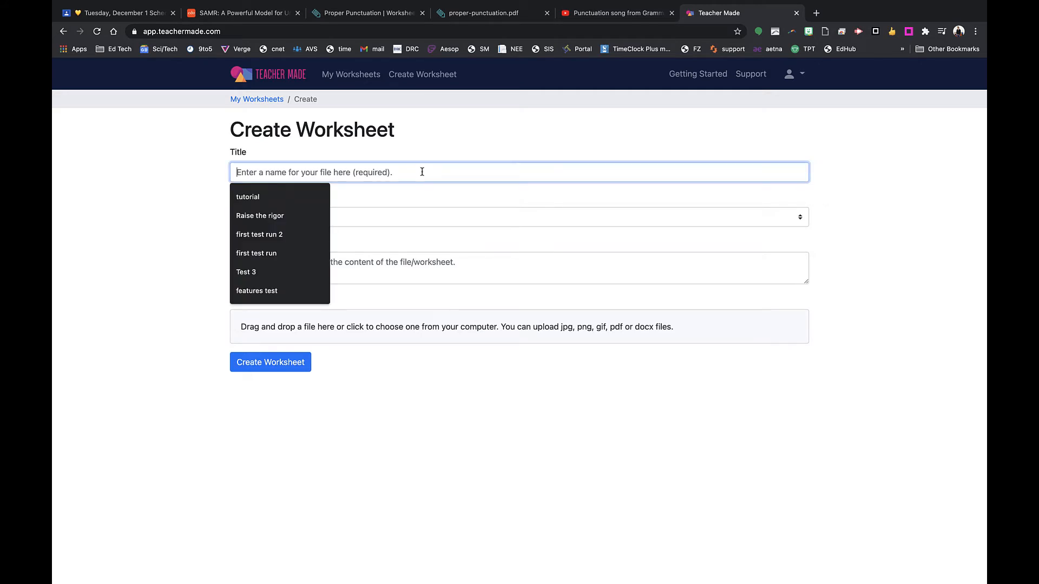
{"action": "type", "text": "Punctuation"}
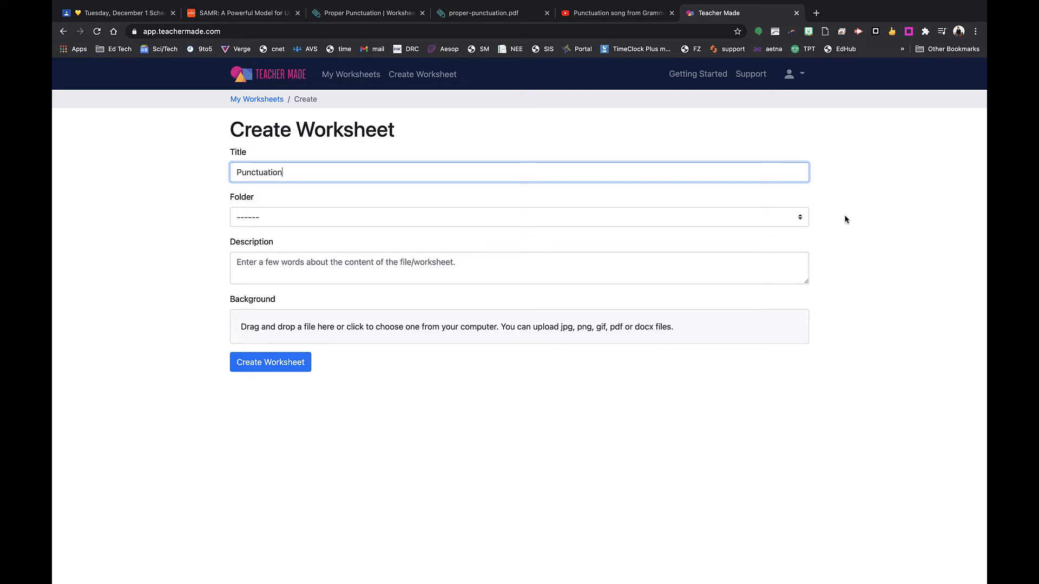
{"action": "left_click", "coordinate": [799, 218]}
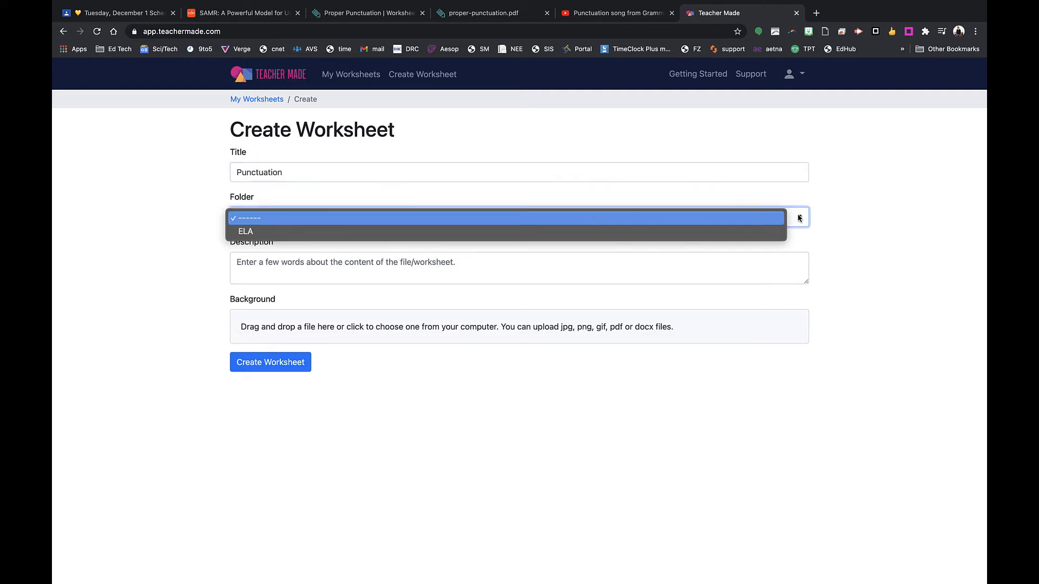
{"action": "left_click", "coordinate": [745, 231]}
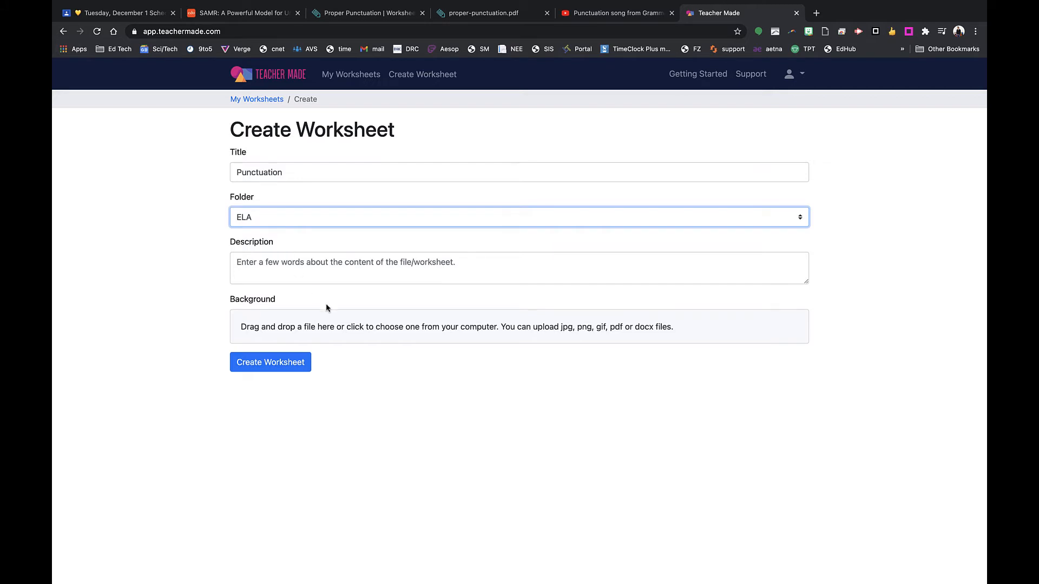
Upload proper-punctuation.pdf from the Teachermade folder as the background and create the worksheet
{"action": "left_click", "coordinate": [317, 325]}
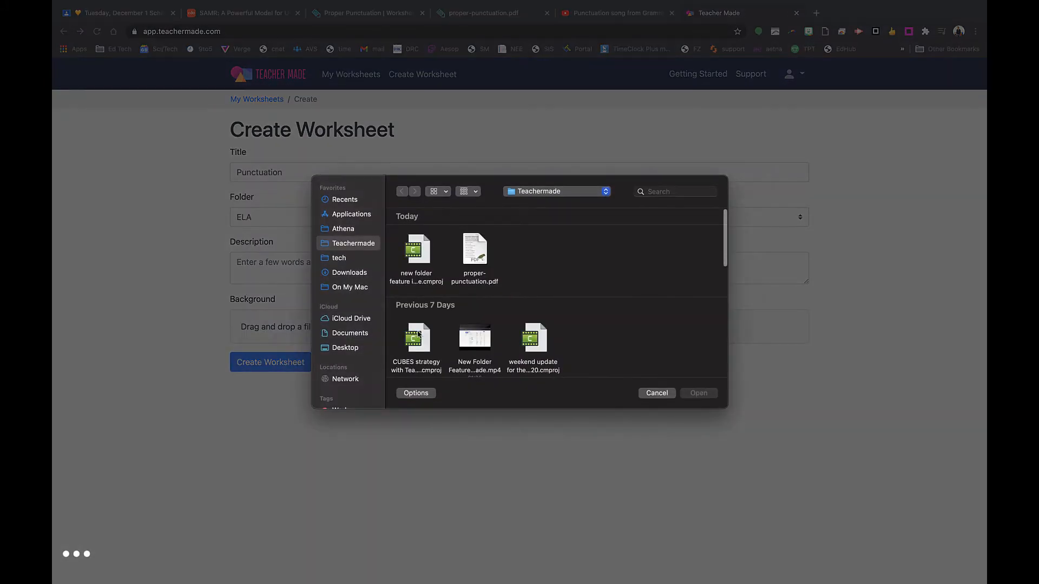
{"action": "double_click", "coordinate": [475, 250]}
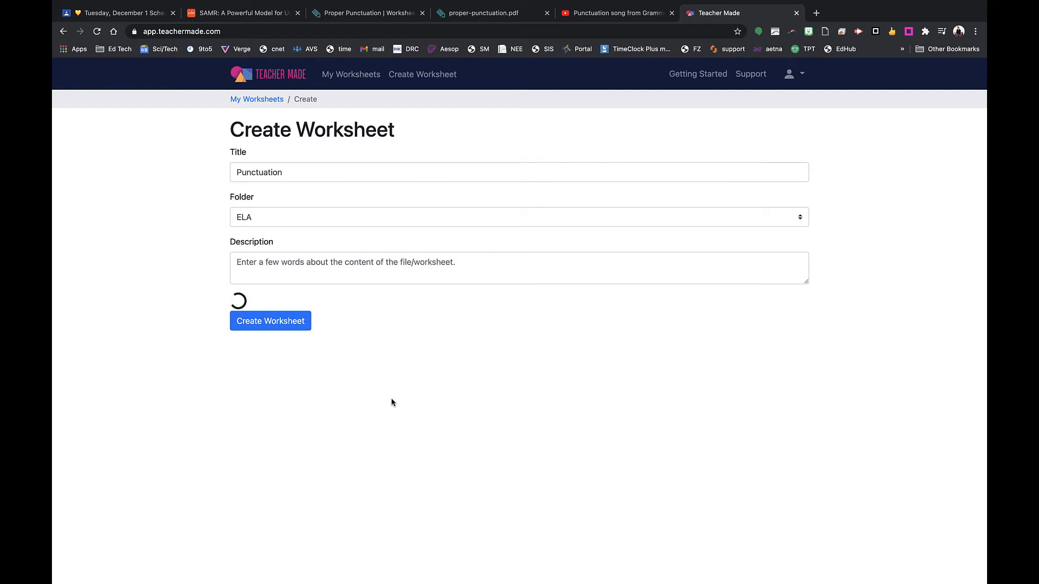
{"action": "left_click", "coordinate": [291, 459]}
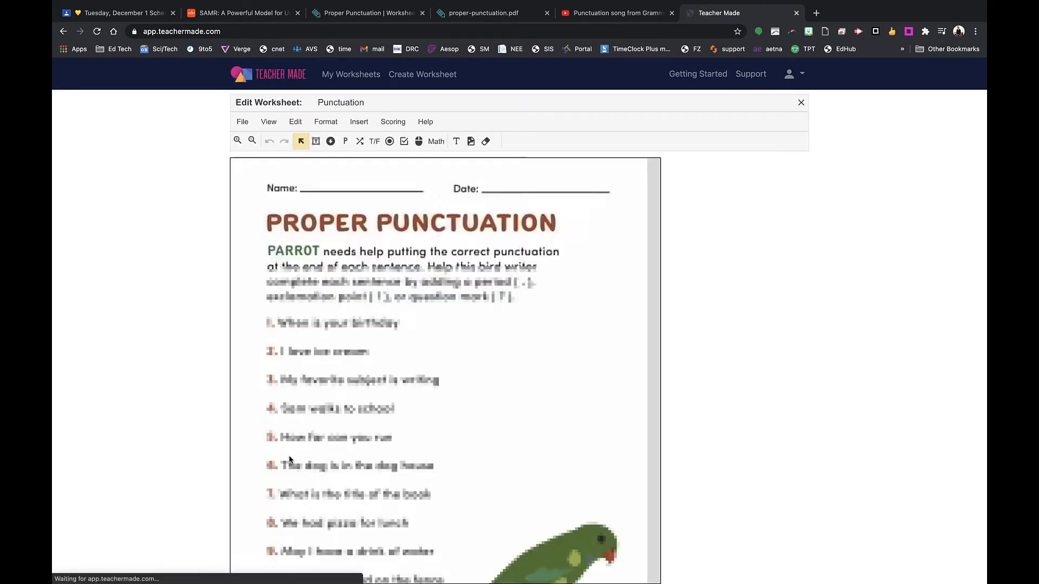
Look through the uploaded worksheet page, from the instructions to the ten sentences needing punctuation
{"action": "scroll", "coordinate": [594, 439], "scroll_direction": "down", "scroll_amount": 3}
{"action": "scroll", "coordinate": [595, 440], "scroll_direction": "up", "scroll_amount": 1}
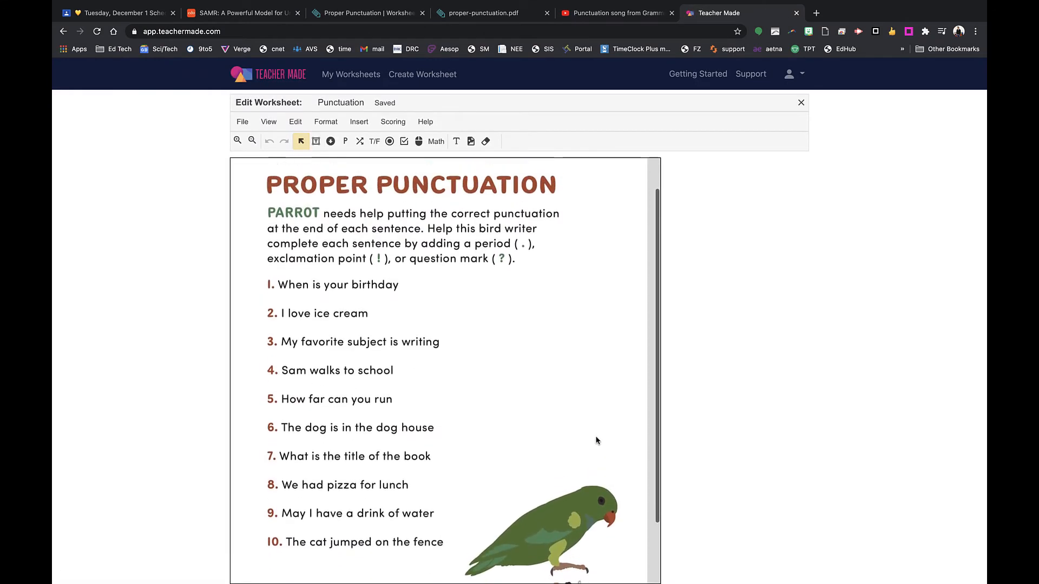
{"action": "scroll", "coordinate": [596, 440], "scroll_direction": "down", "scroll_amount": 3}
{"action": "scroll", "coordinate": [596, 439], "scroll_direction": "up", "scroll_amount": 3}
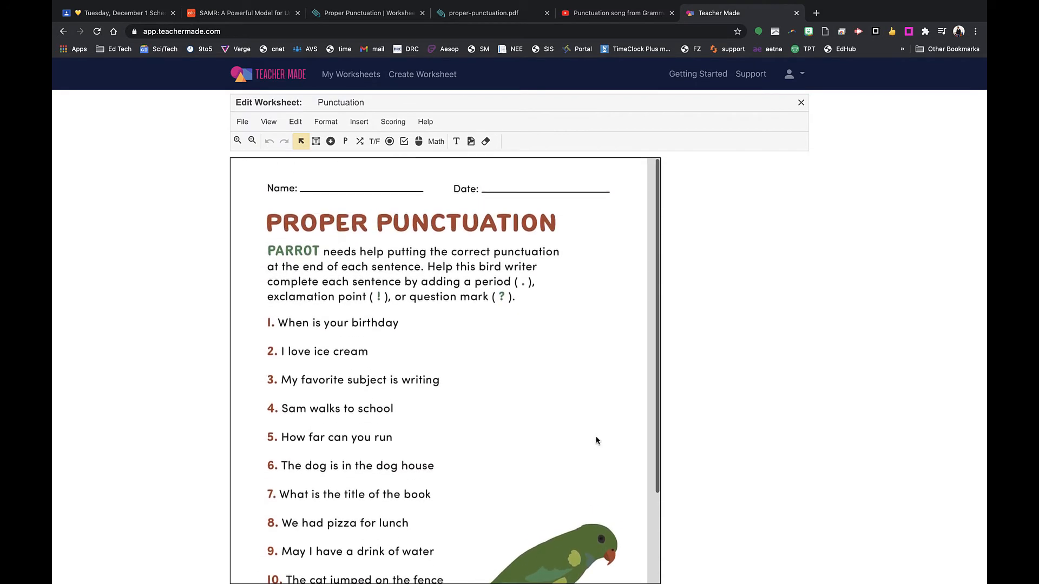
{"action": "scroll", "coordinate": [596, 439], "scroll_direction": "down", "scroll_amount": 2}
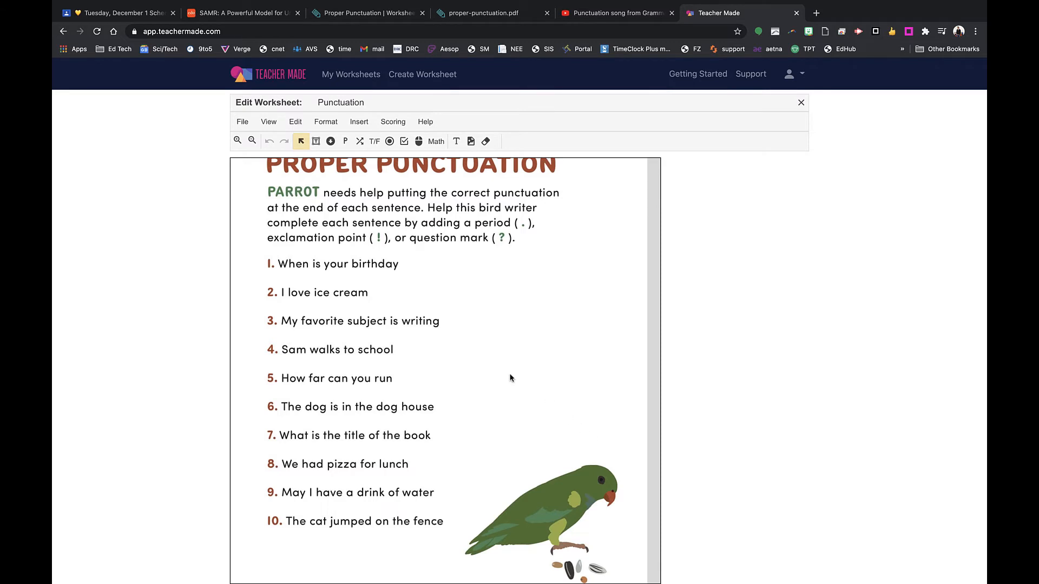
{"action": "scroll", "coordinate": [484, 360], "scroll_direction": "down", "scroll_amount": 1}
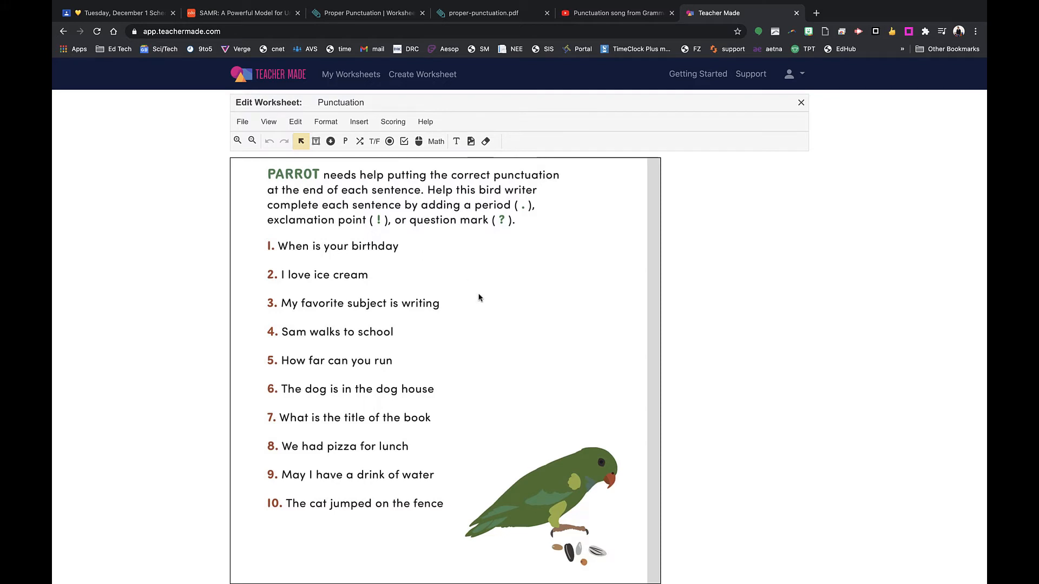
{"action": "scroll", "coordinate": [493, 316], "scroll_direction": "down", "scroll_amount": 1}
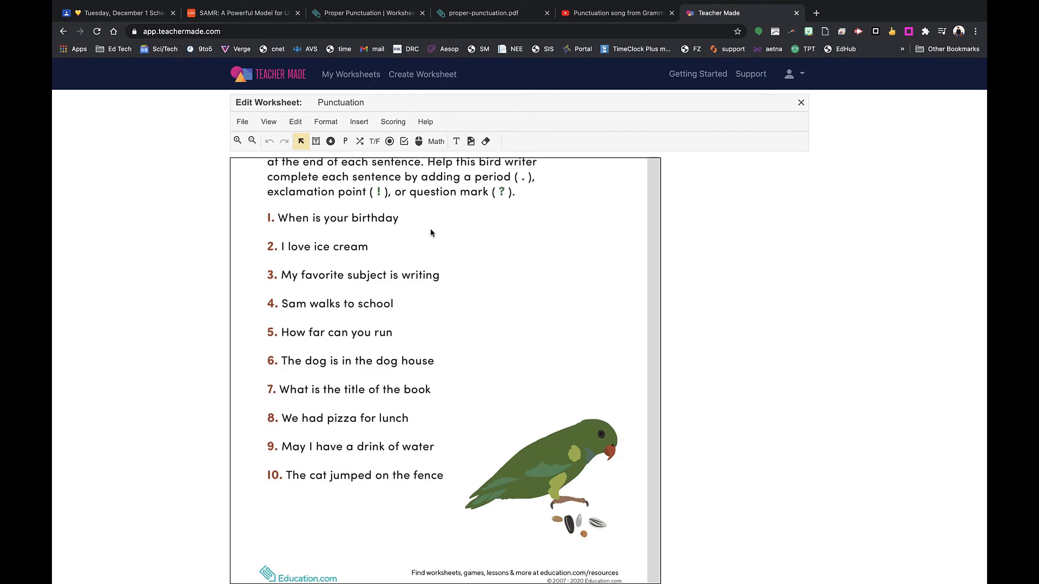
{"action": "scroll", "coordinate": [488, 262], "scroll_direction": "up", "scroll_amount": 1}
Insert a small dropdown answer field directly after sentence 1, "When is your birthday"
{"action": "left_click", "coordinate": [331, 141]}
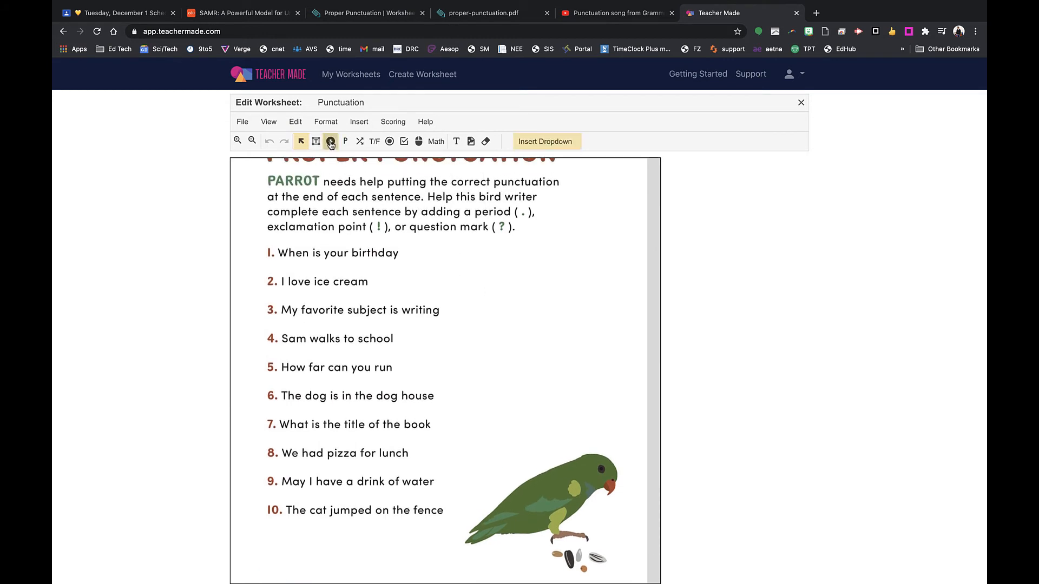
{"action": "left_click", "coordinate": [401, 250]}
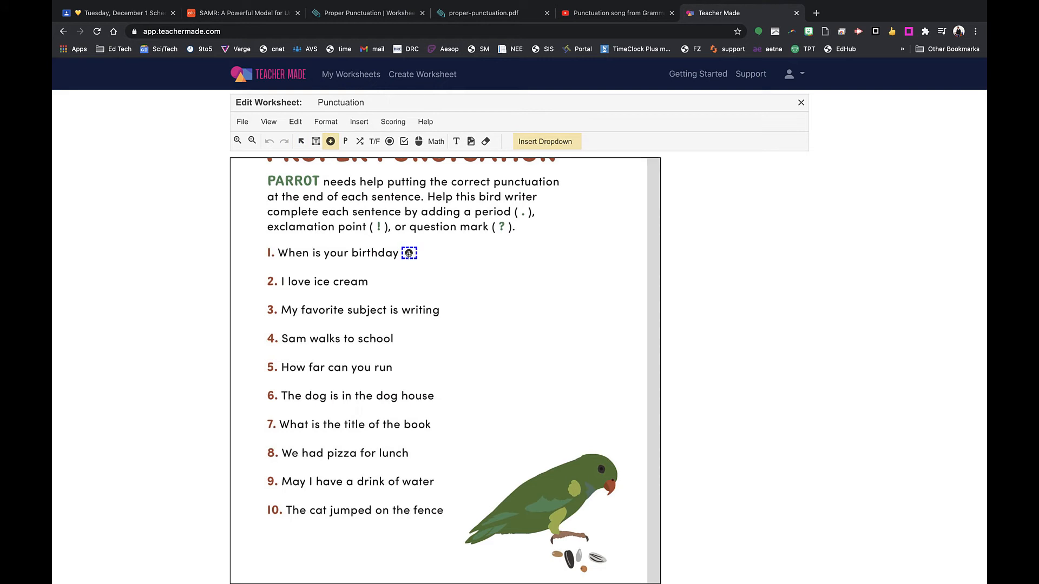
{"action": "left_click_drag", "start_coordinate": [418, 262], "coordinate": [419, 262]}
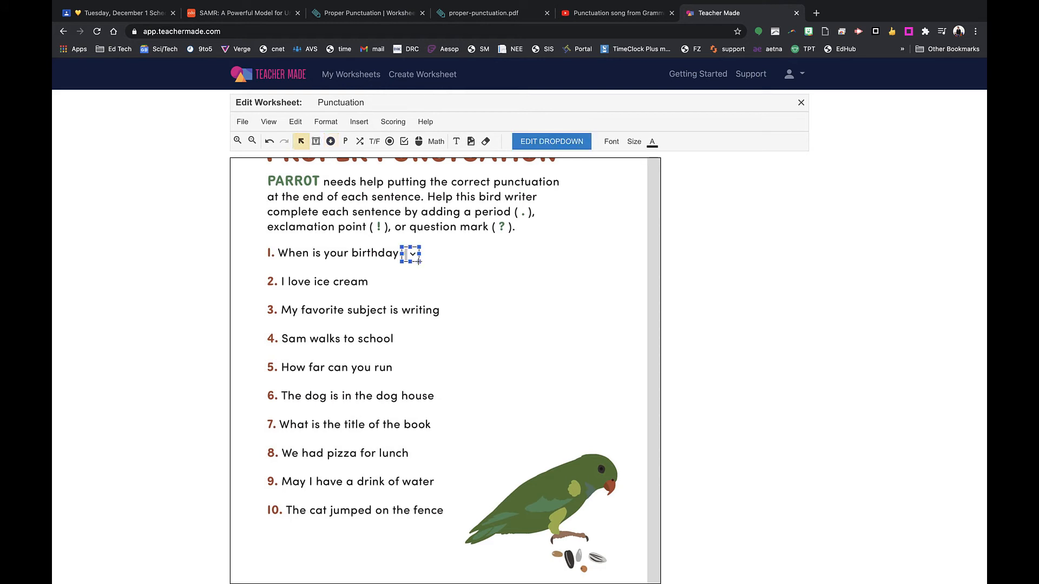
Give sentence 1's dropdown the choices !, . and ?, mark ? as correct, keep it at 1 point and save
{"action": "left_click", "coordinate": [552, 146]}
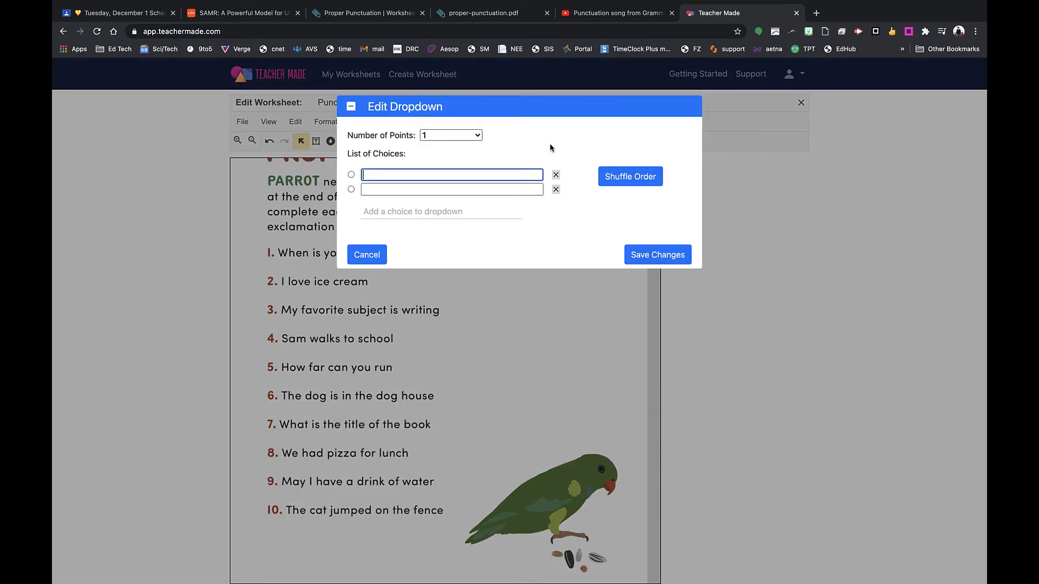
{"action": "type", "text": "!"}
{"action": "left_click", "coordinate": [417, 190]}
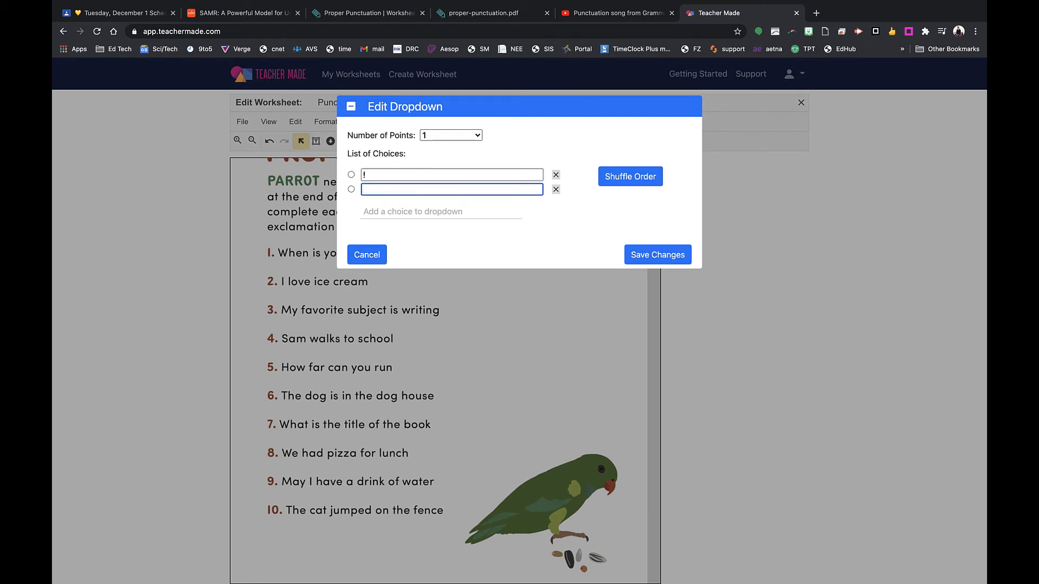
{"action": "type", "text": "."}
{"action": "left_click", "coordinate": [422, 212]}
{"action": "type", "text": "?"}
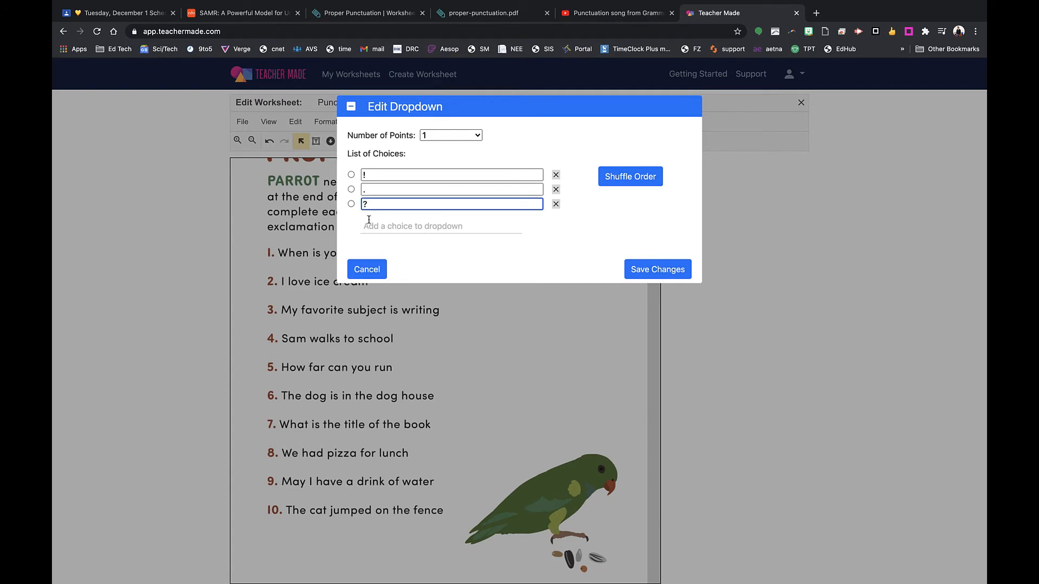
{"action": "left_click", "coordinate": [351, 204]}
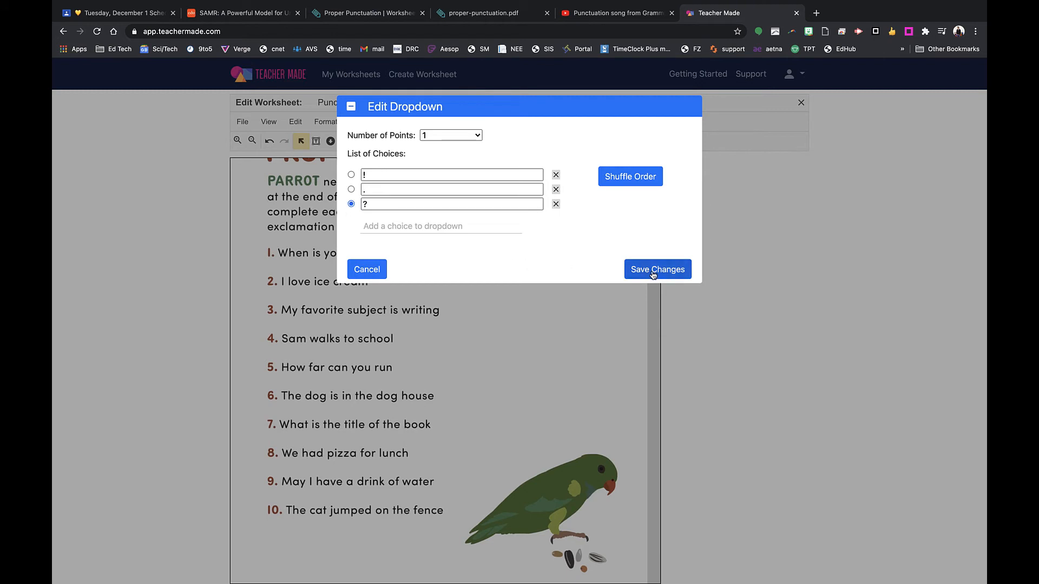
{"action": "left_click", "coordinate": [479, 136]}
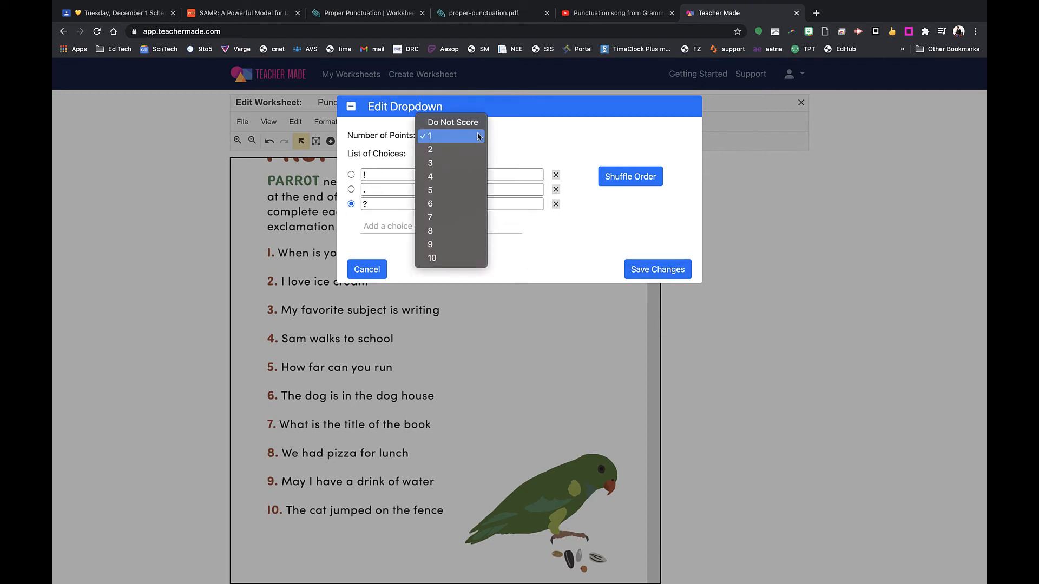
{"action": "left_click", "coordinate": [478, 136]}
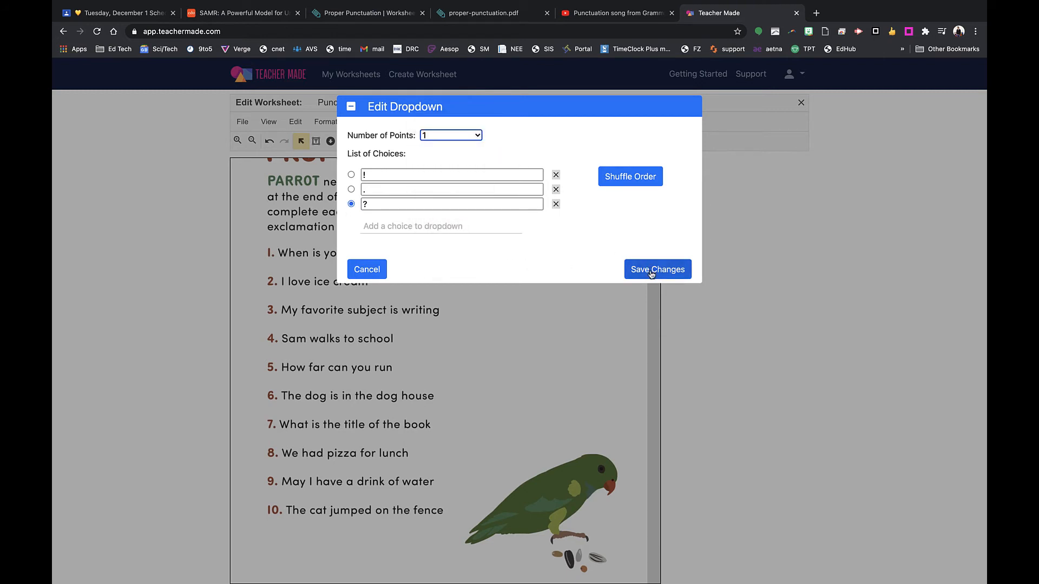
{"action": "left_click", "coordinate": [651, 270]}
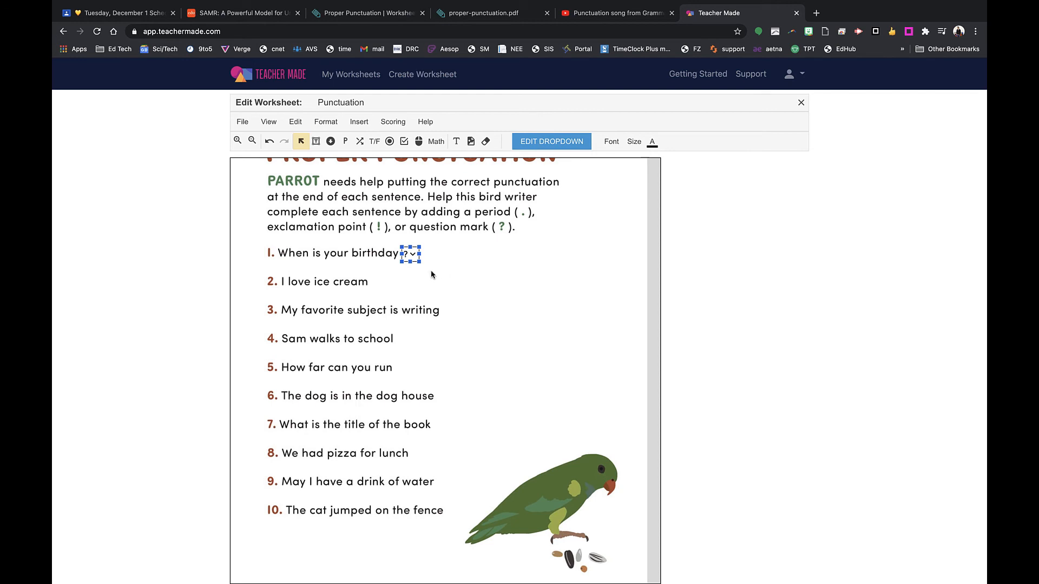
Duplicate sentence 1's dropdown and place the copy at the end of sentence 2, "I love ice cream"
{"action": "key", "text": "super+v"}
{"action": "key", "text": "super+d"}
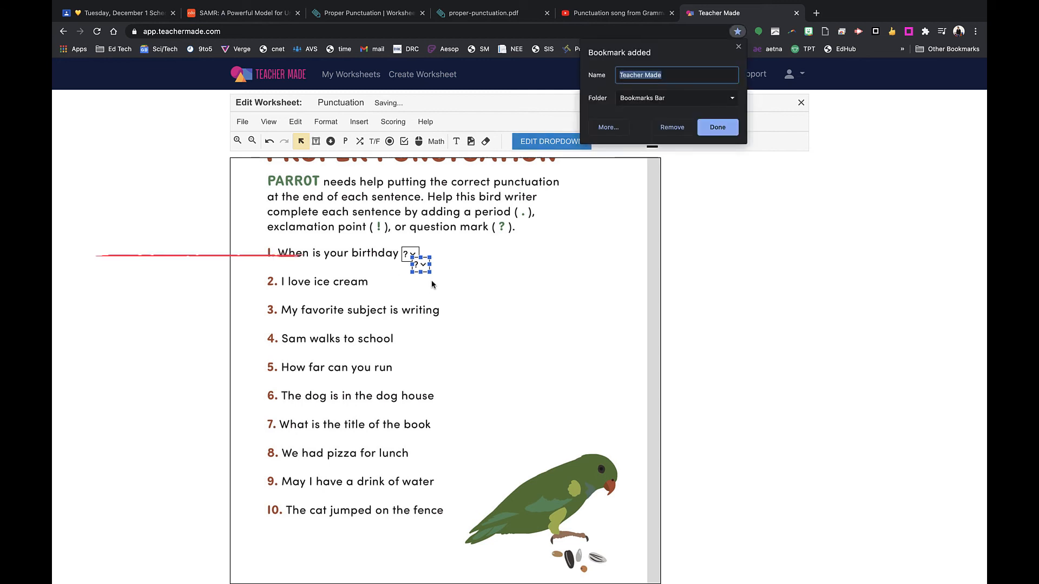
{"action": "left_click_drag", "start_coordinate": [419, 264], "coordinate": [383, 283]}
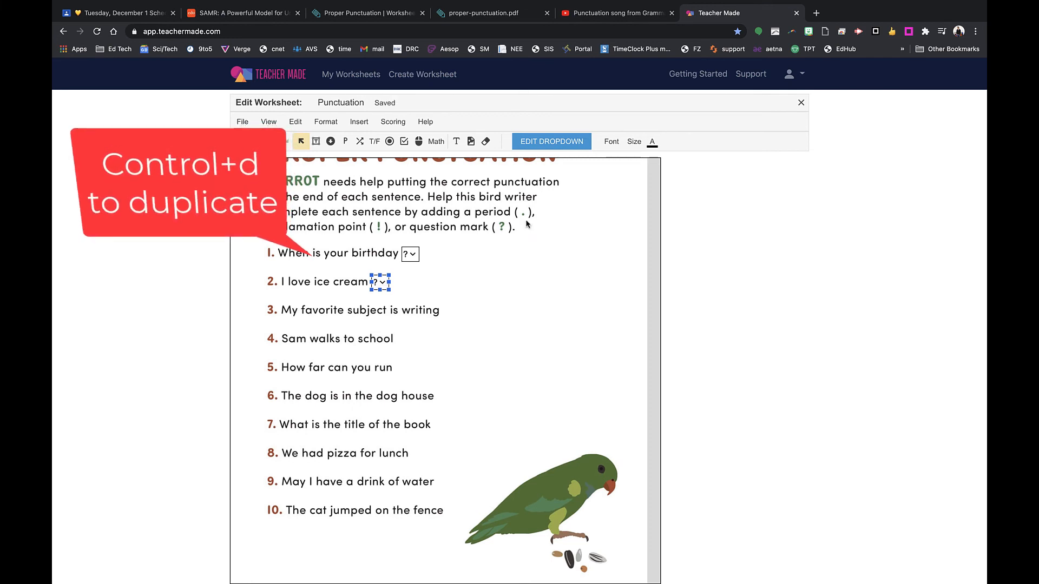
Mark ! as the correct choice in sentence 2's dropdown and save the changes
{"action": "left_click", "coordinate": [549, 144]}
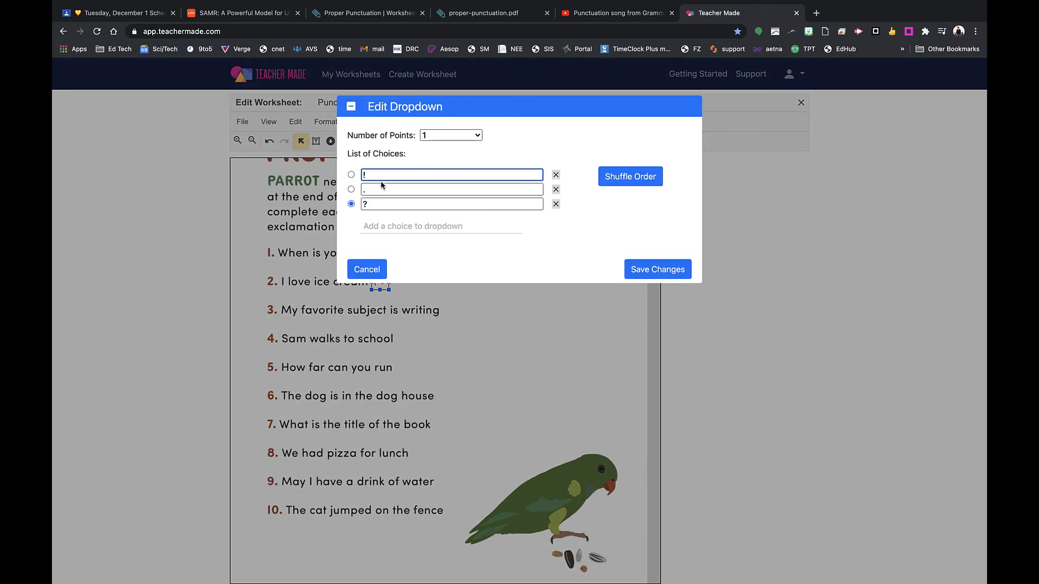
{"action": "left_click", "coordinate": [351, 174]}
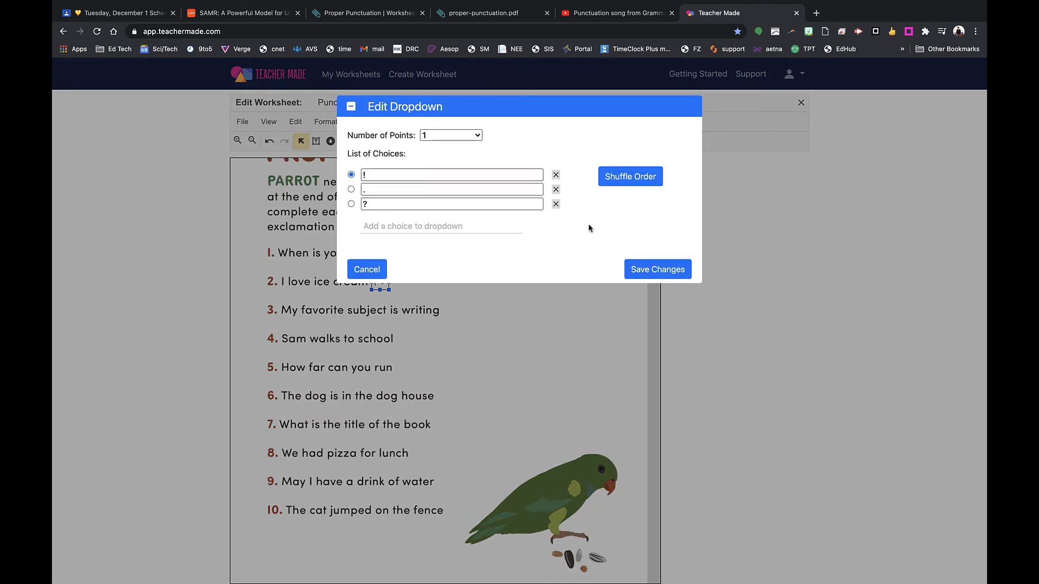
{"action": "left_click", "coordinate": [652, 269]}
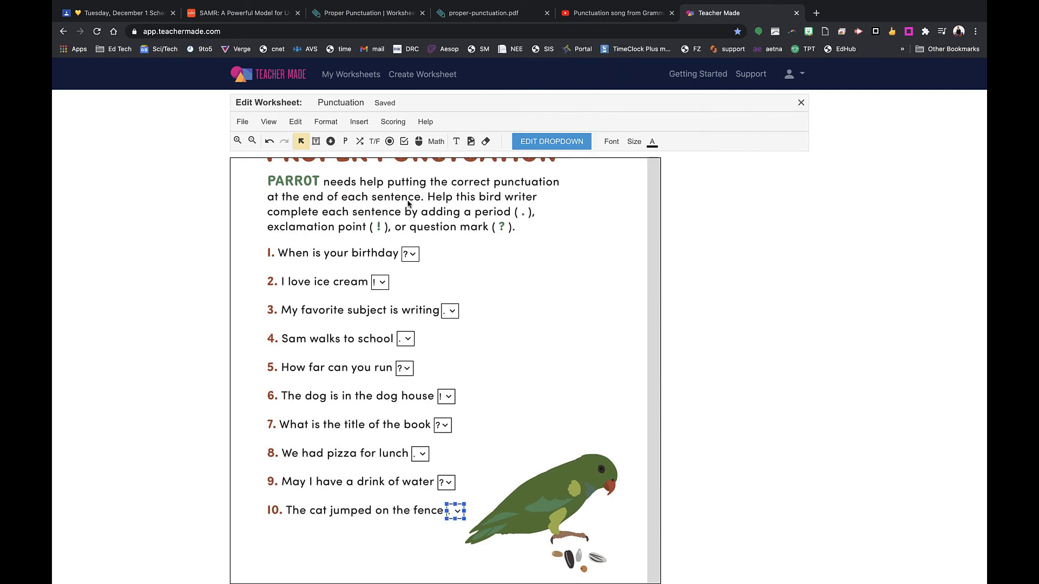
Preview the worksheet, answer sentence 1 with ? and try out sentence 2's dropdown
{"action": "left_click", "coordinate": [269, 123]}
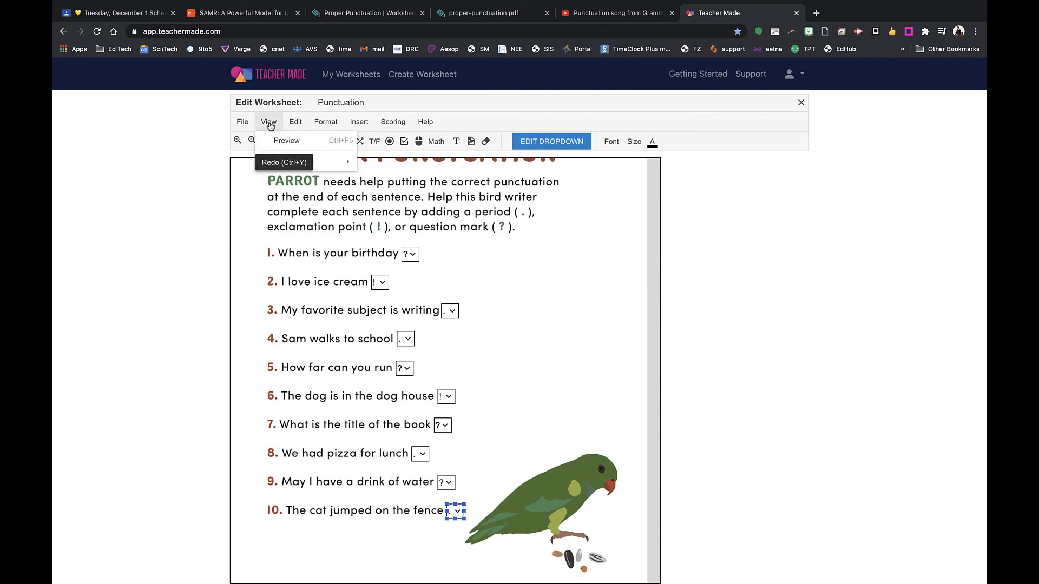
{"action": "left_click", "coordinate": [284, 141]}
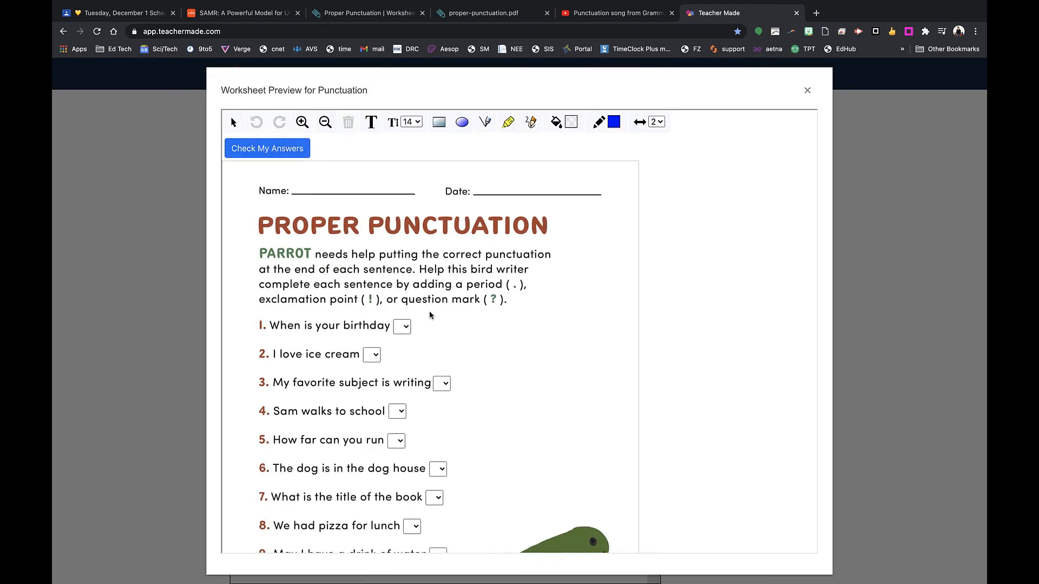
{"action": "left_click", "coordinate": [403, 327]}
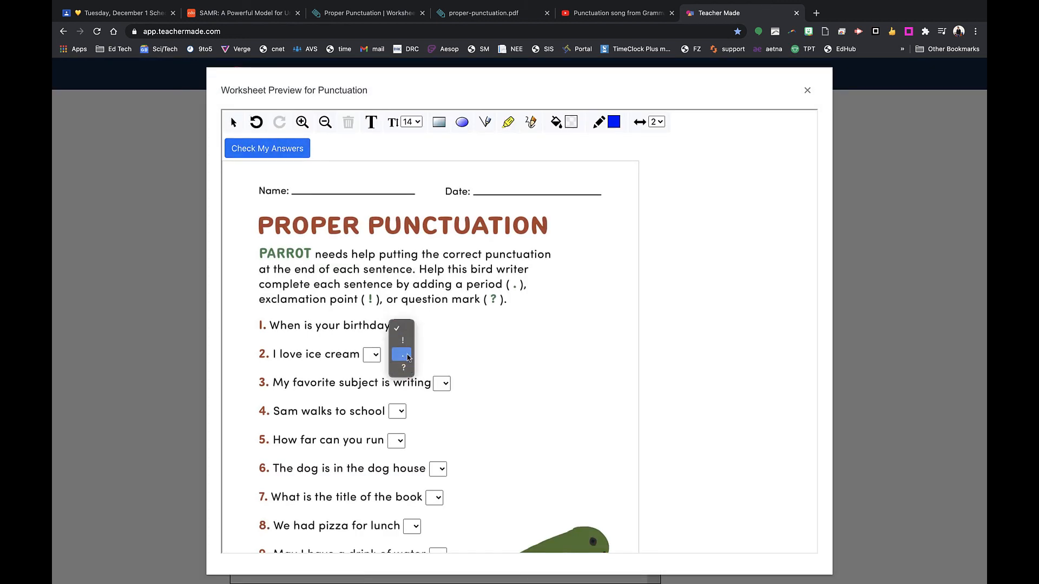
{"action": "left_click", "coordinate": [403, 368]}
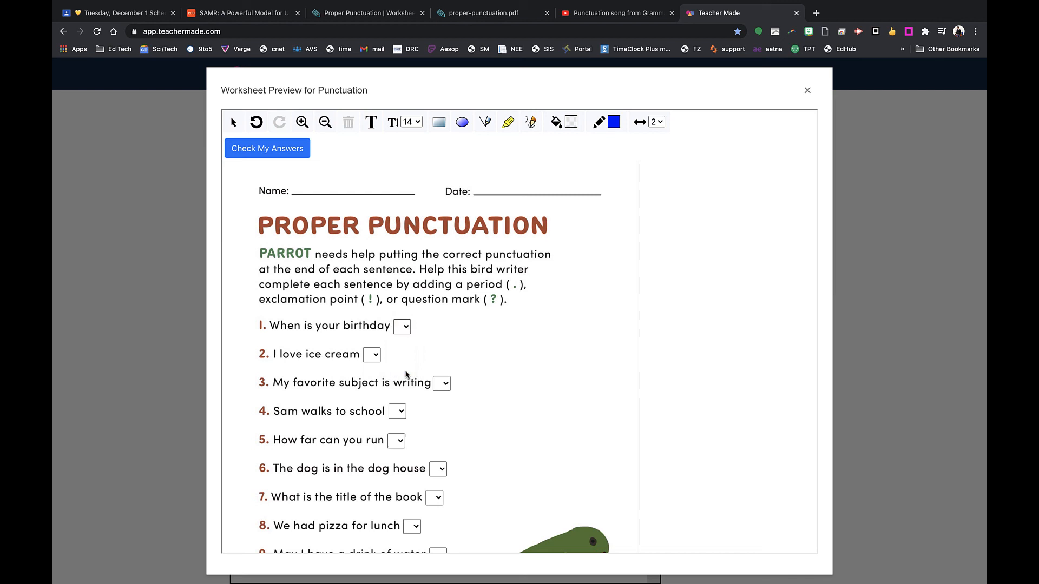
{"action": "left_click", "coordinate": [375, 356]}
{"action": "left_click", "coordinate": [376, 357]}
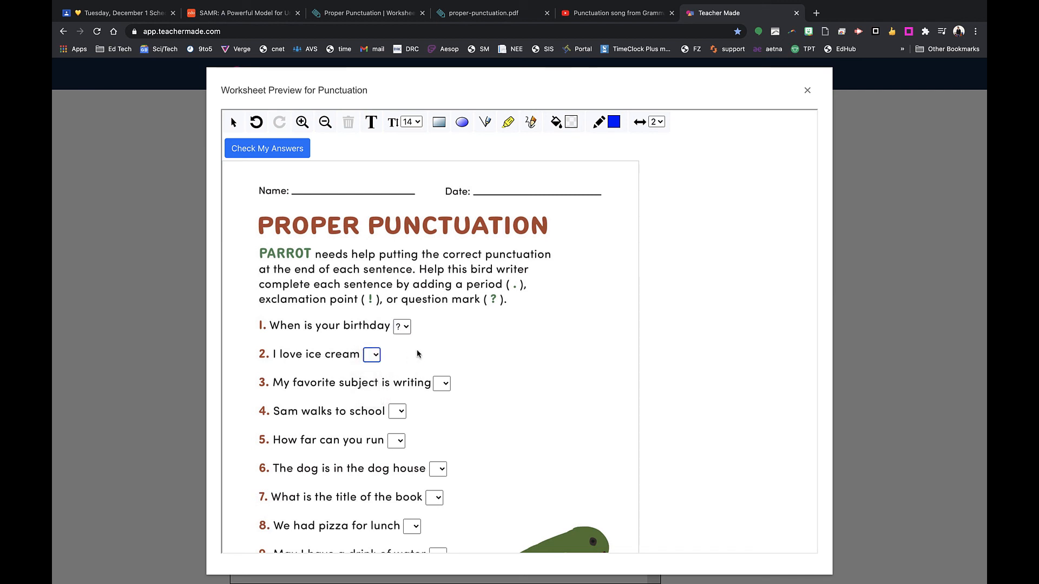